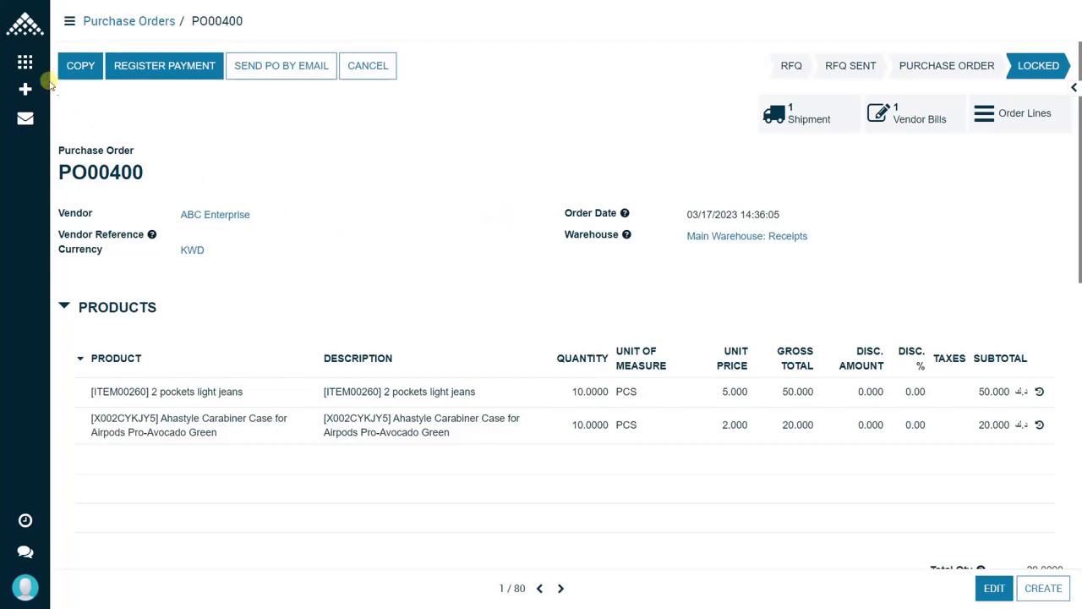
Open the Product Price Matrix list in the Sales configuration
click(27, 64)
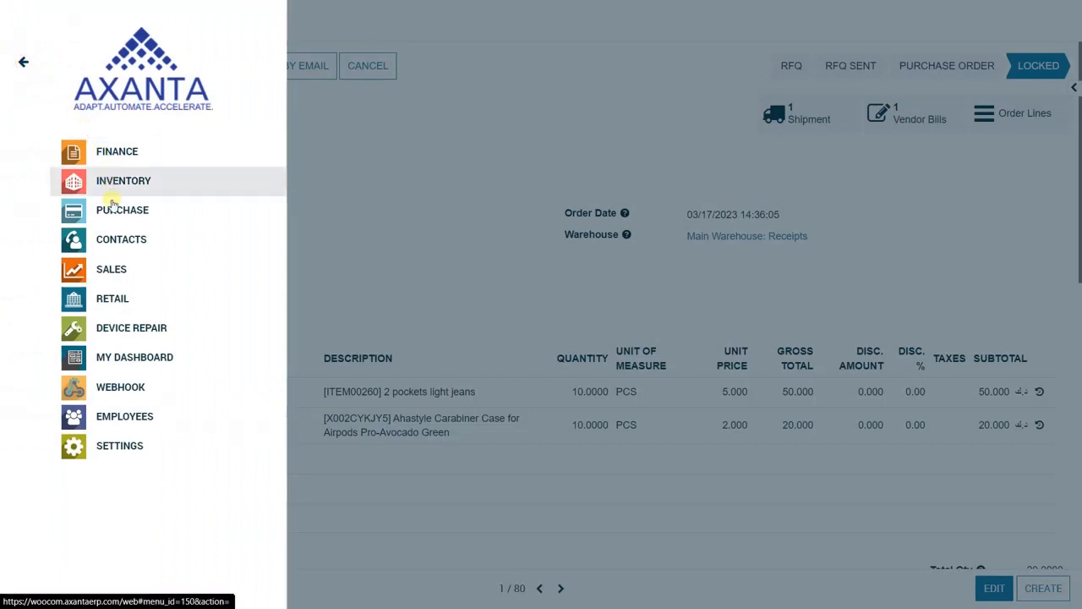
click(116, 273)
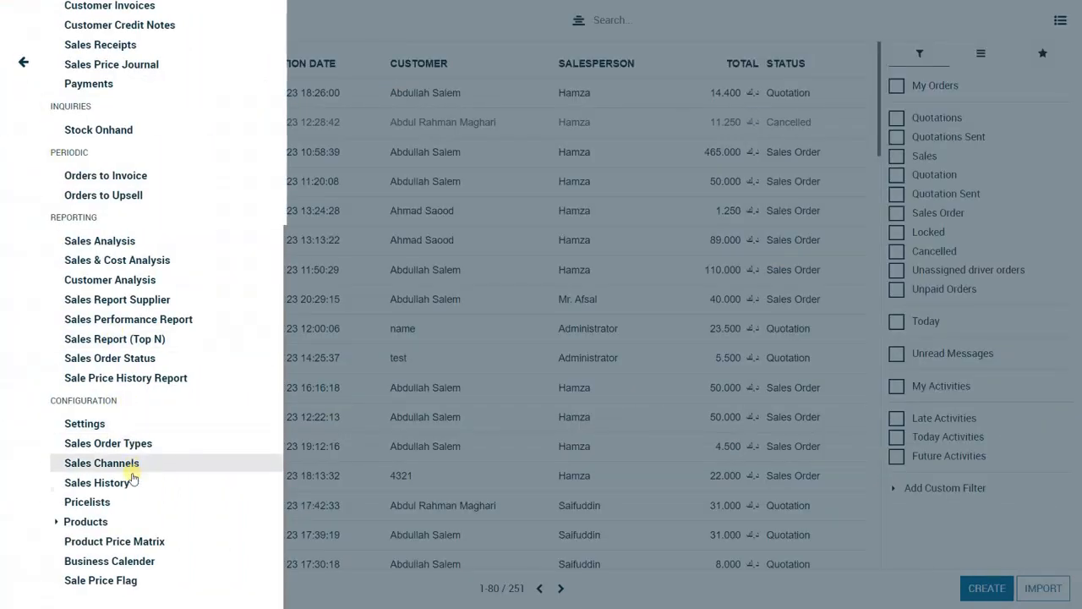
click(147, 545)
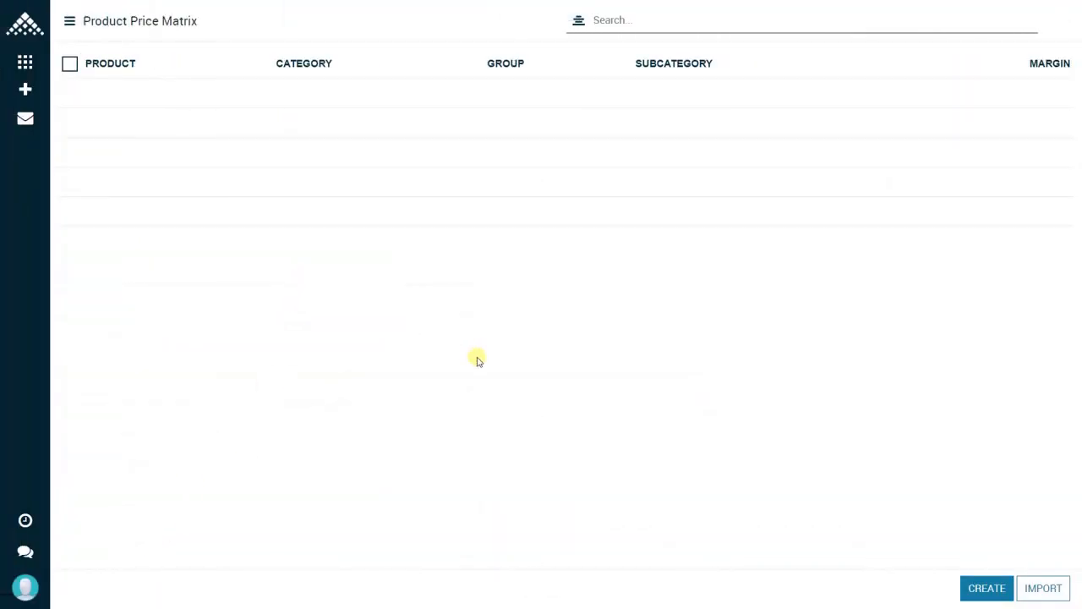
Create and save a price matrix entry for the APPAREL category with a margin of 50
click(985, 589)
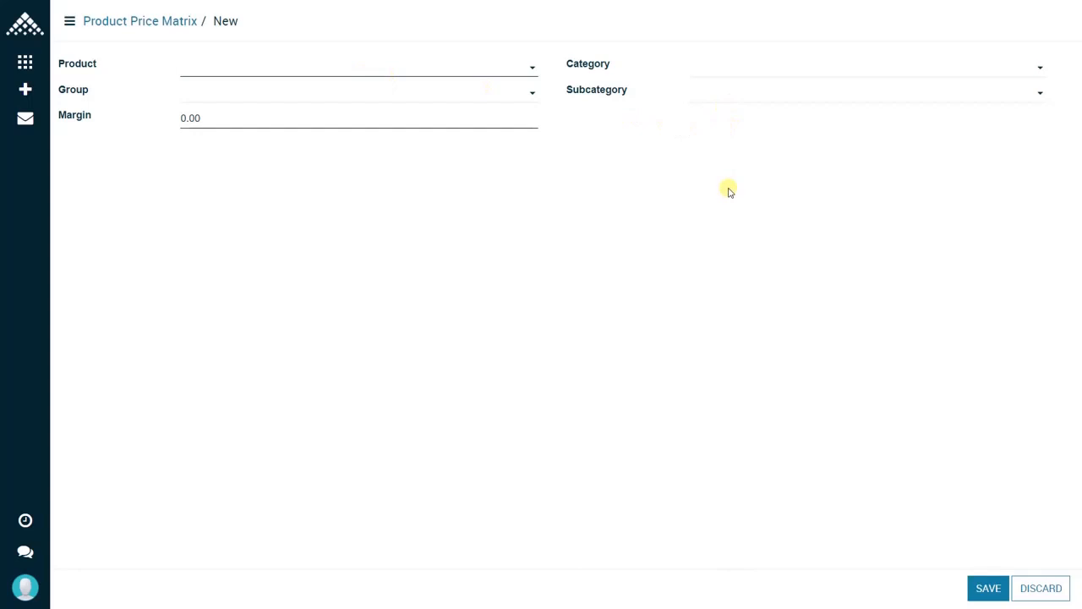
click(749, 76)
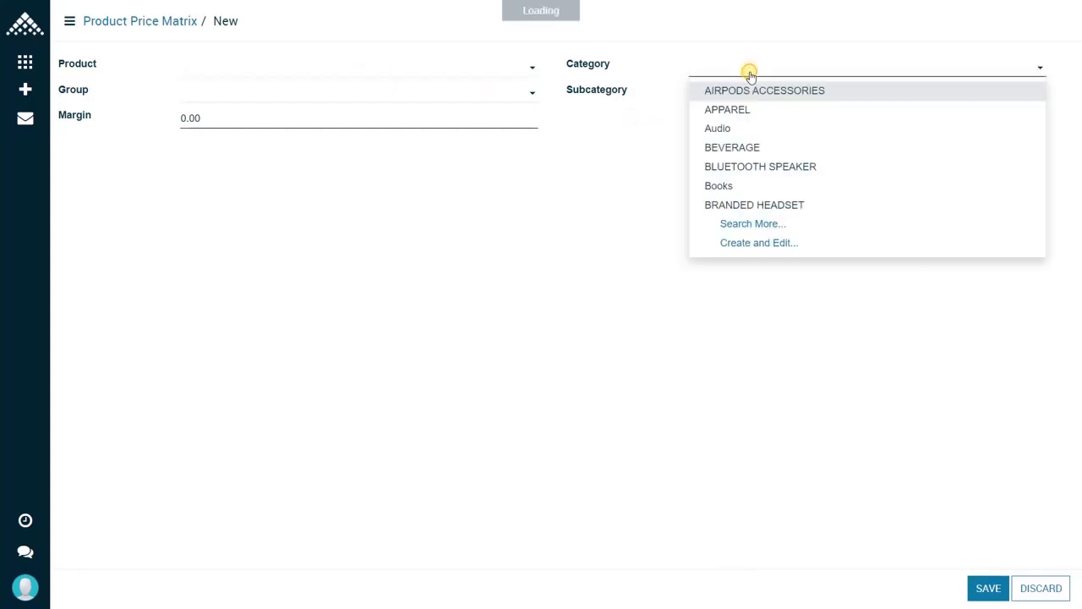
click(758, 110)
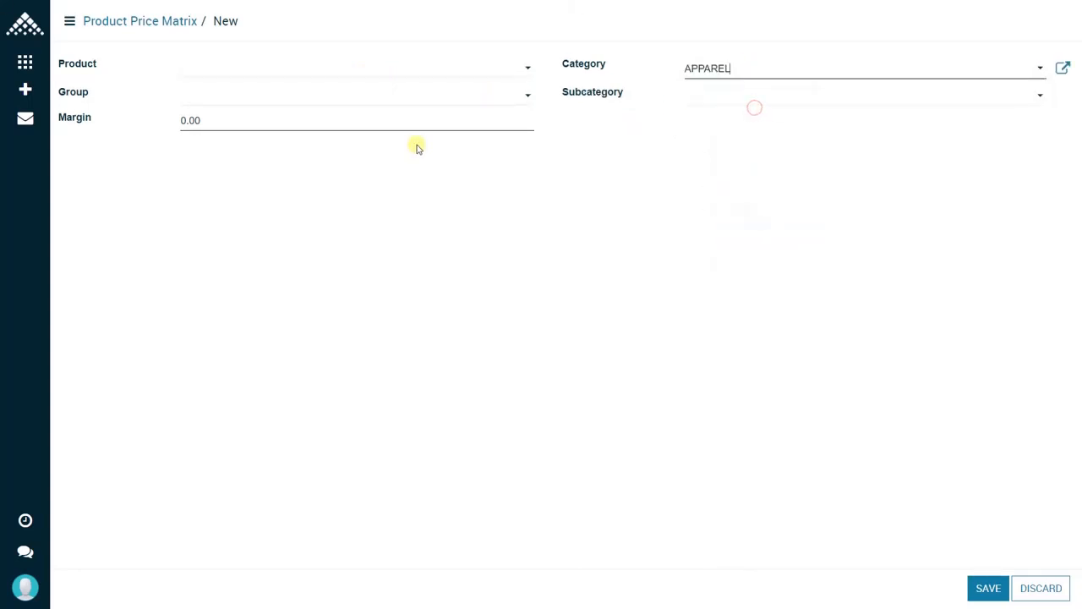
click(217, 121)
drag(217, 121, 173, 126)
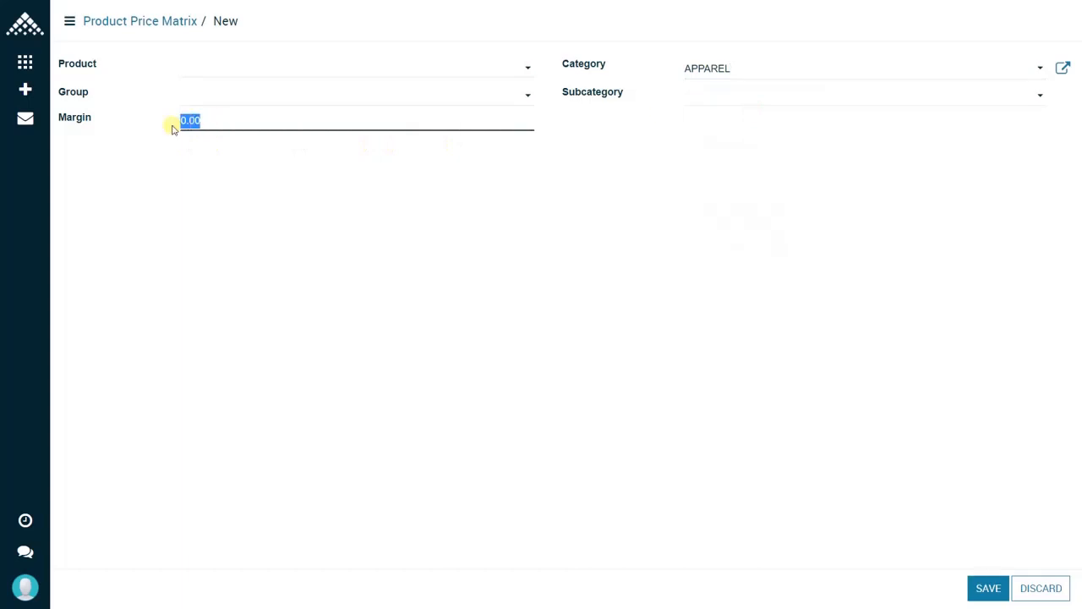
text(50)
click(974, 591)
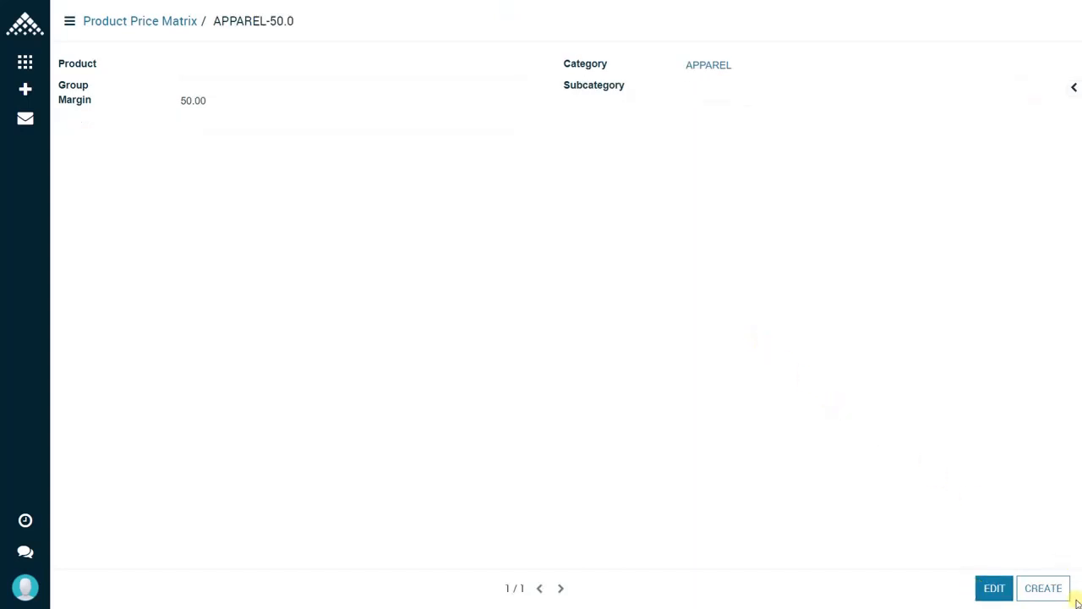
Create and save a price matrix entry for the AIRPODS ACCESSORIES category with a margin of 60, and return to the matrix list
click(1043, 590)
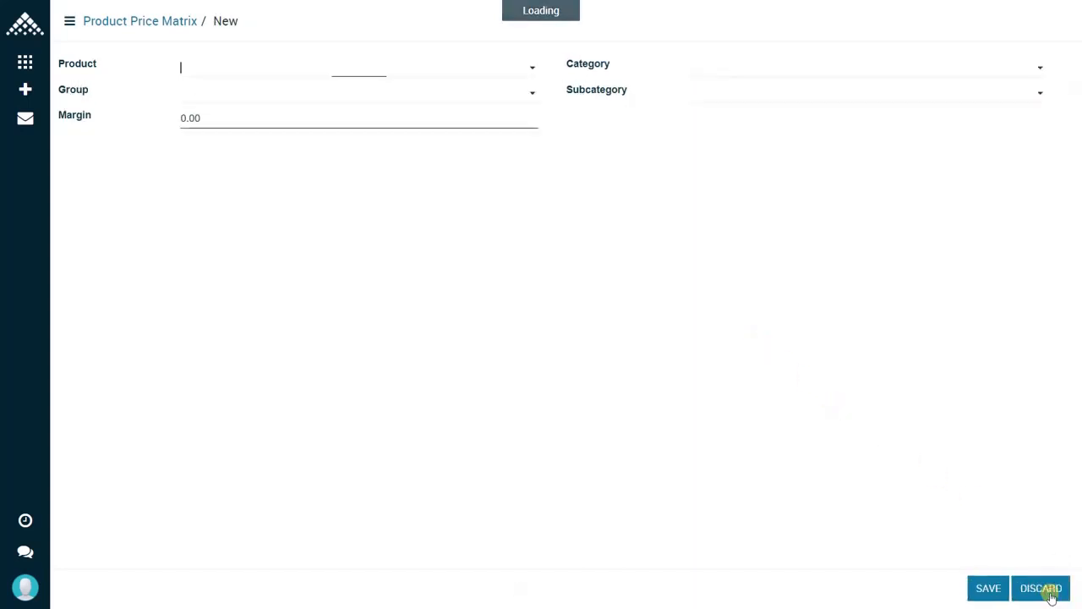
click(766, 74)
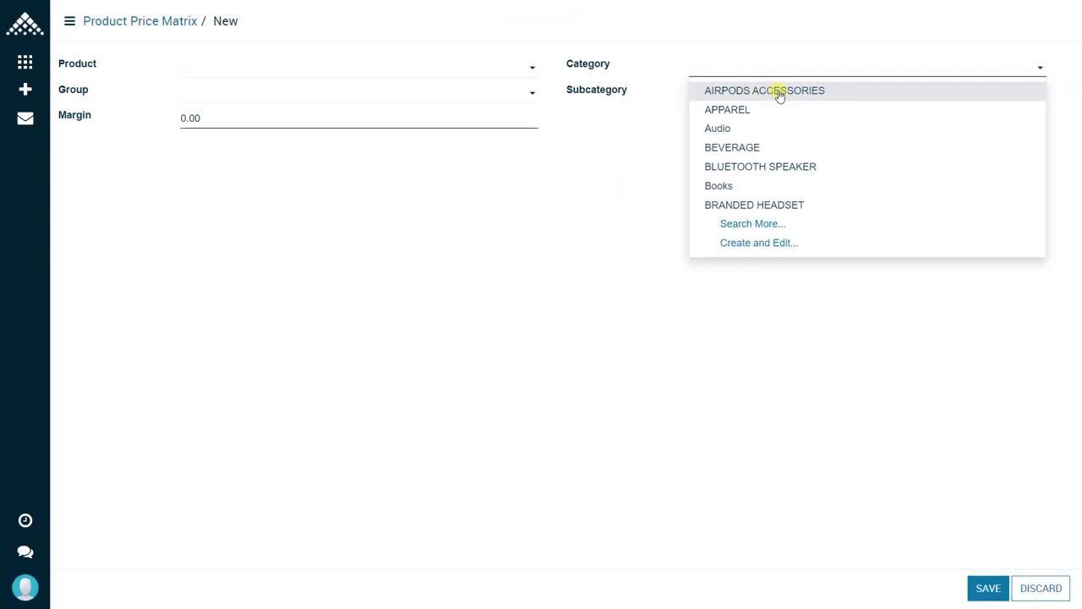
click(778, 93)
click(209, 122)
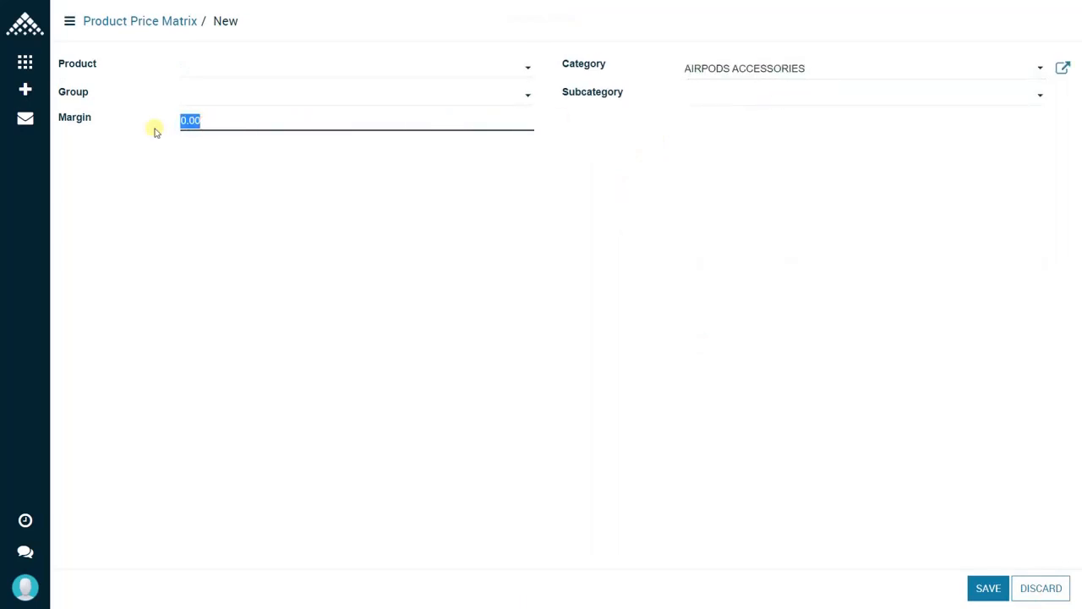
text(60)
click(987, 587)
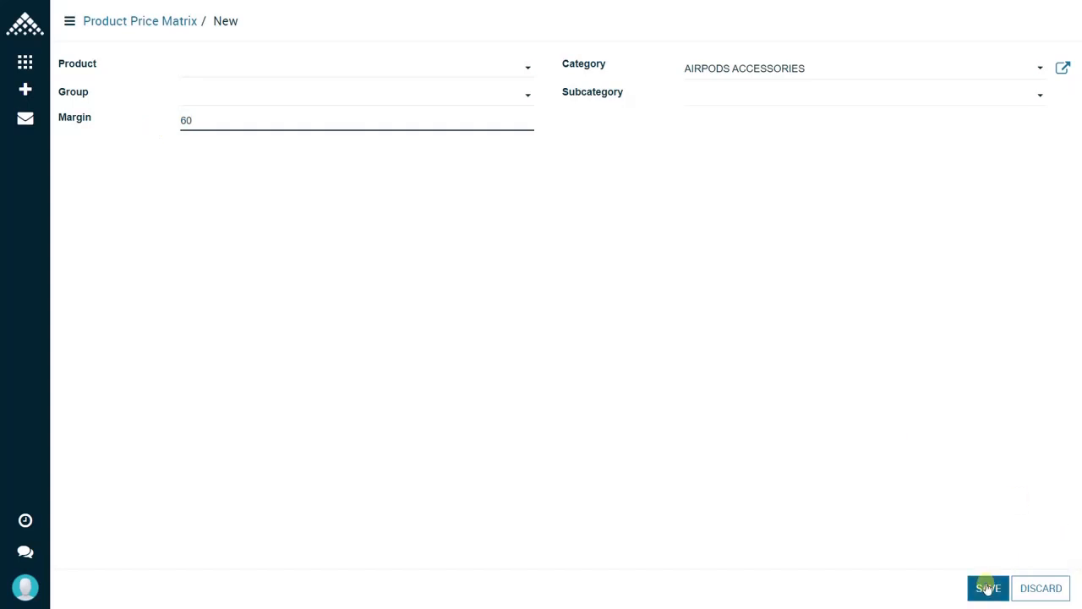
click(169, 20)
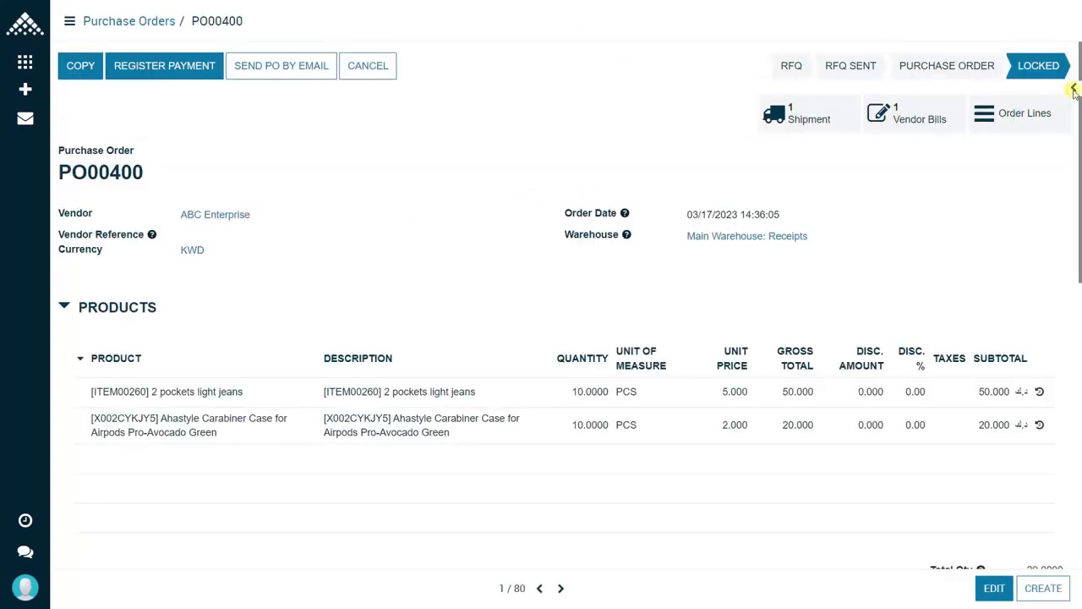
Start a price journal from purchase order PO00400 and select Last Purchase as the price type
click(1073, 88)
click(1043, 54)
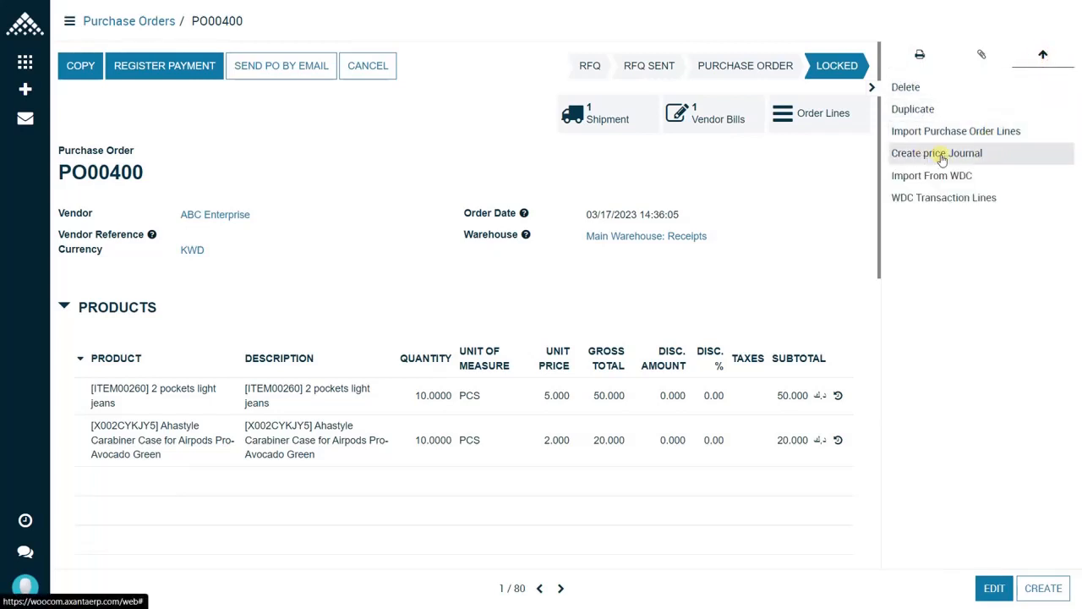
click(941, 160)
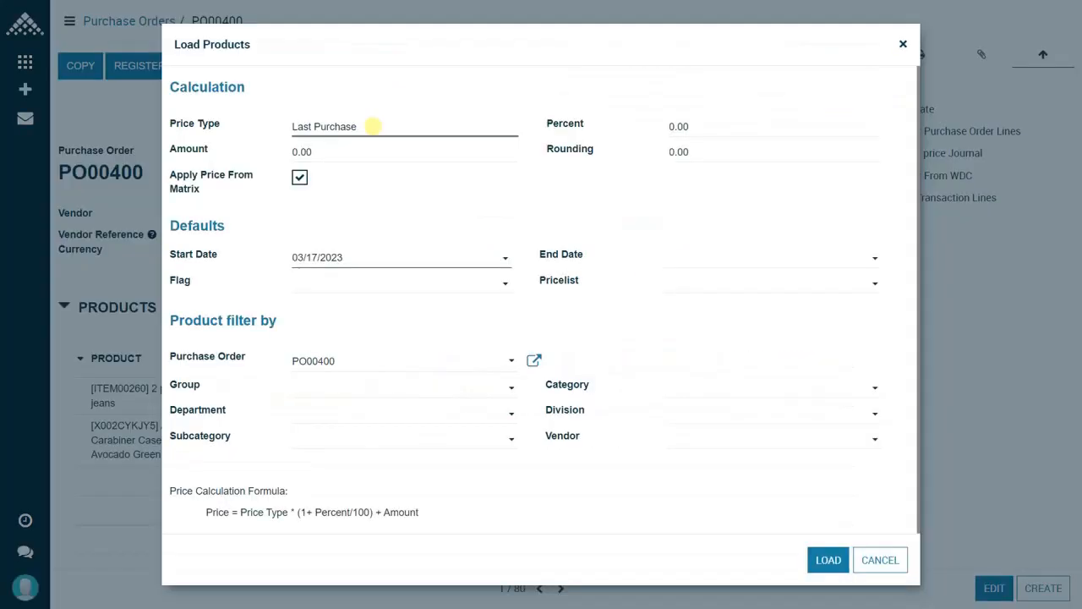
click(373, 126)
click(359, 180)
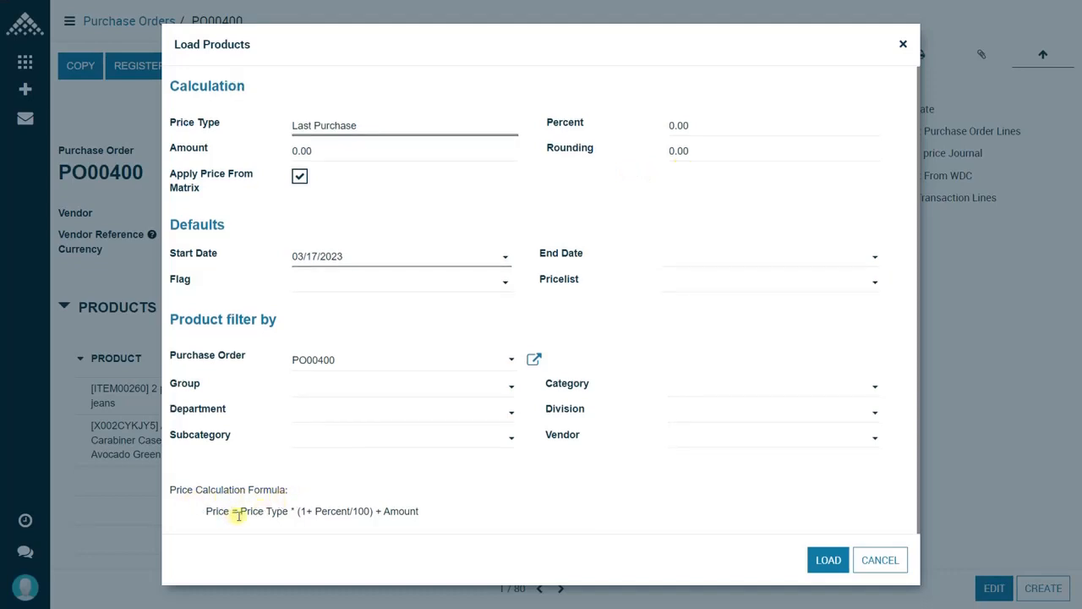
click(390, 128)
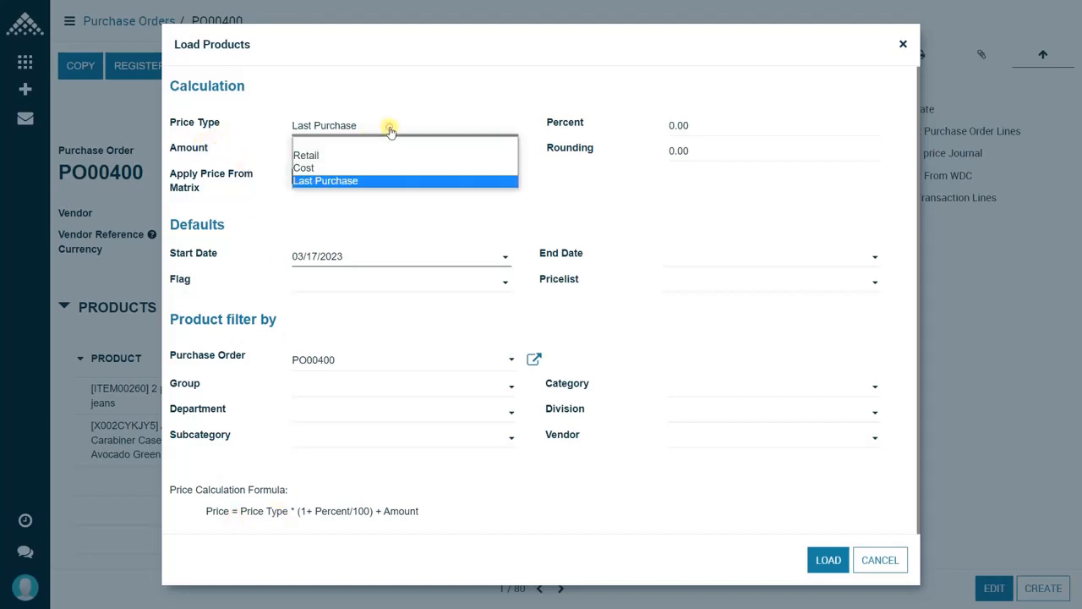
click(366, 181)
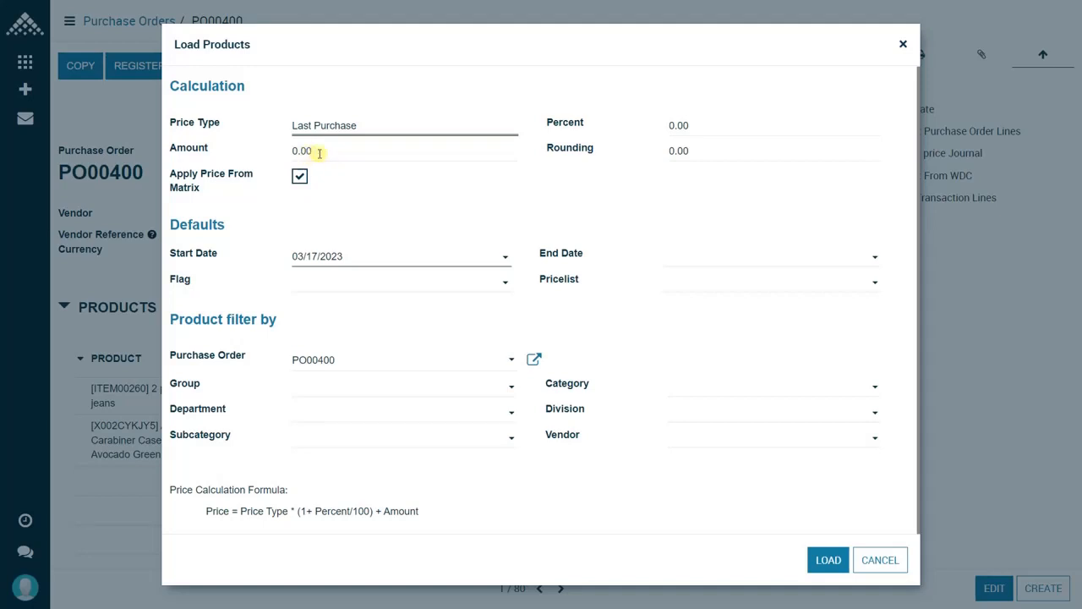
Try an amount of 2 in the price calculation
drag(319, 153, 291, 157)
key(BackSpace)
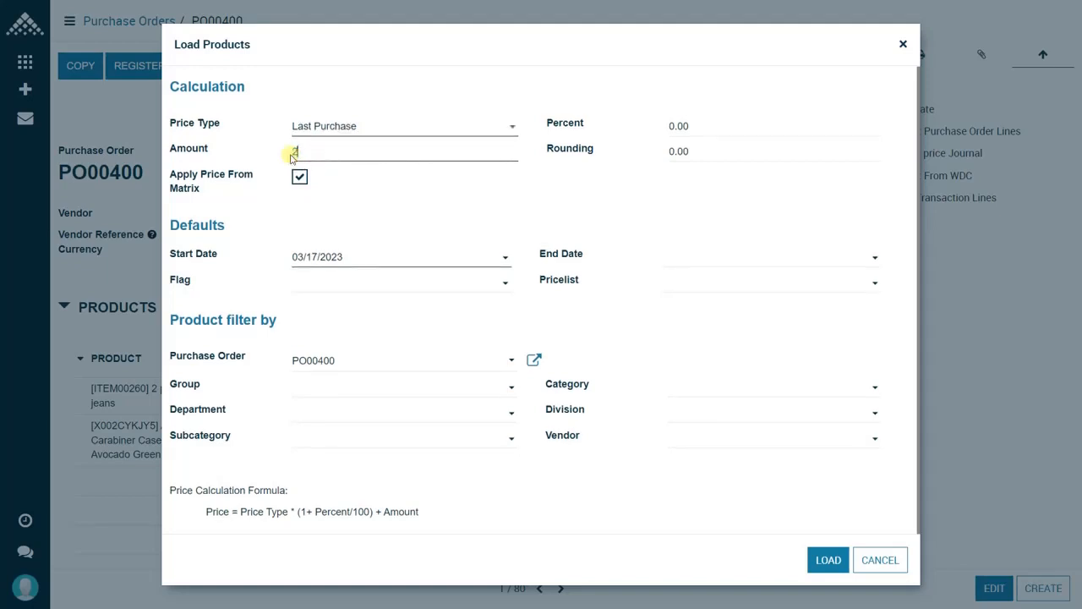
text(2)
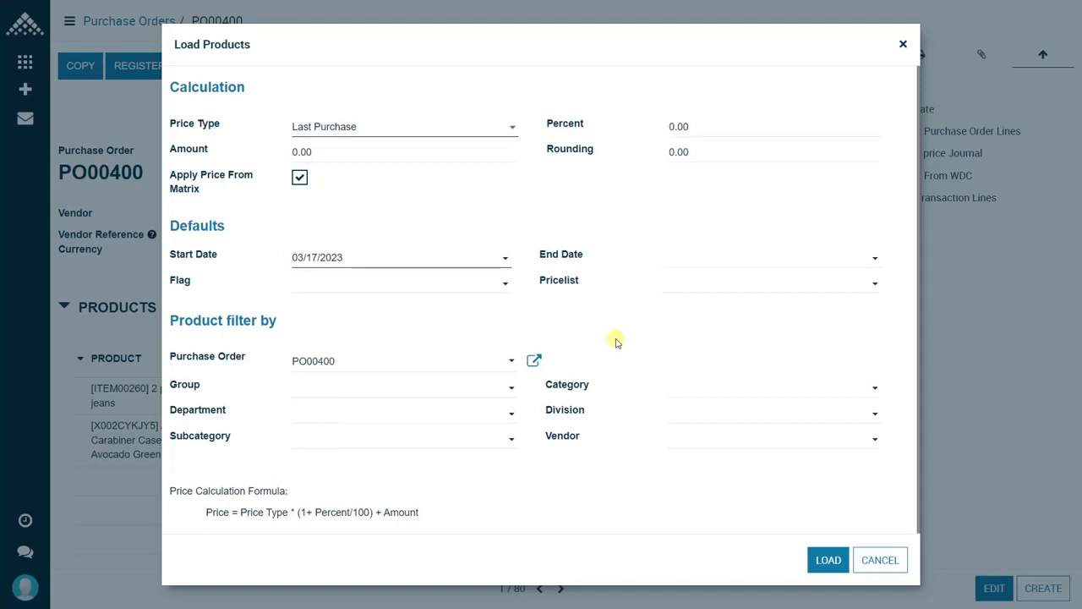
Load the purchase order's products into the price journal and post it
click(832, 560)
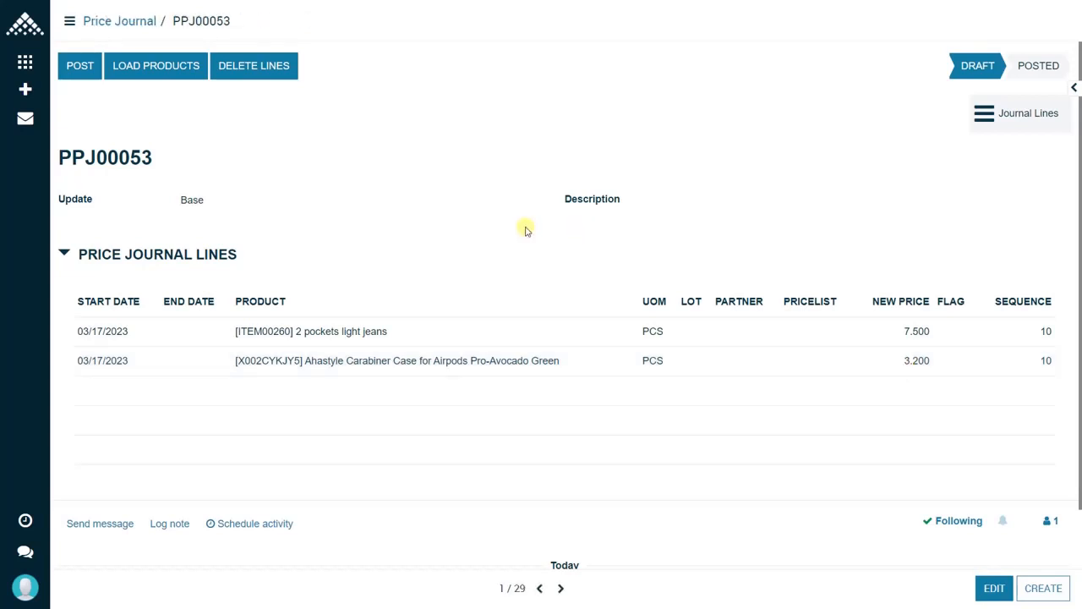
click(81, 73)
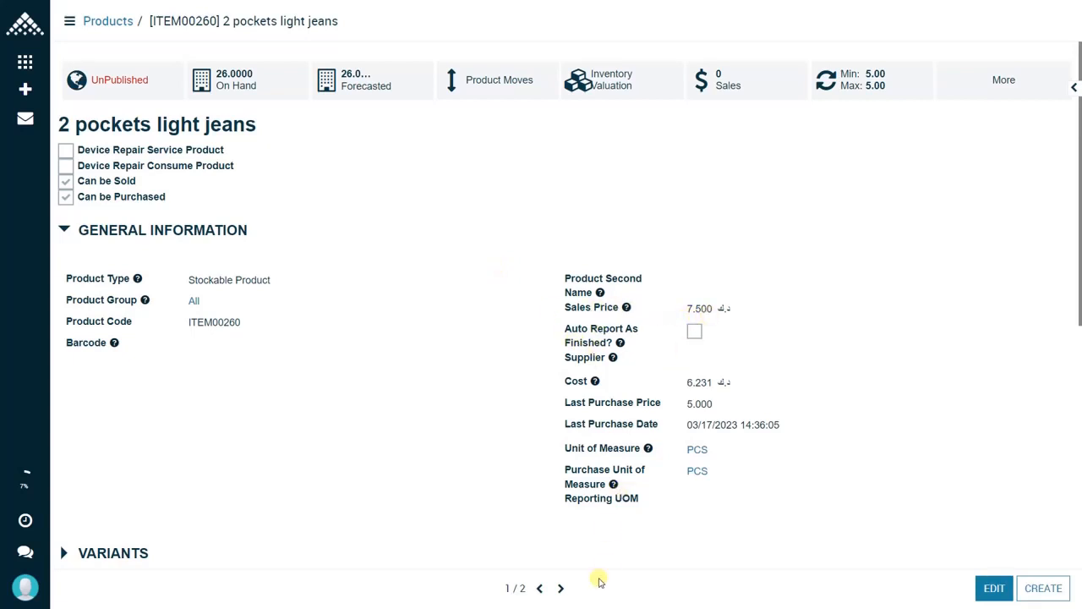
Move from the 2 pockets light jeans record to the next product to check its sales price
click(559, 589)
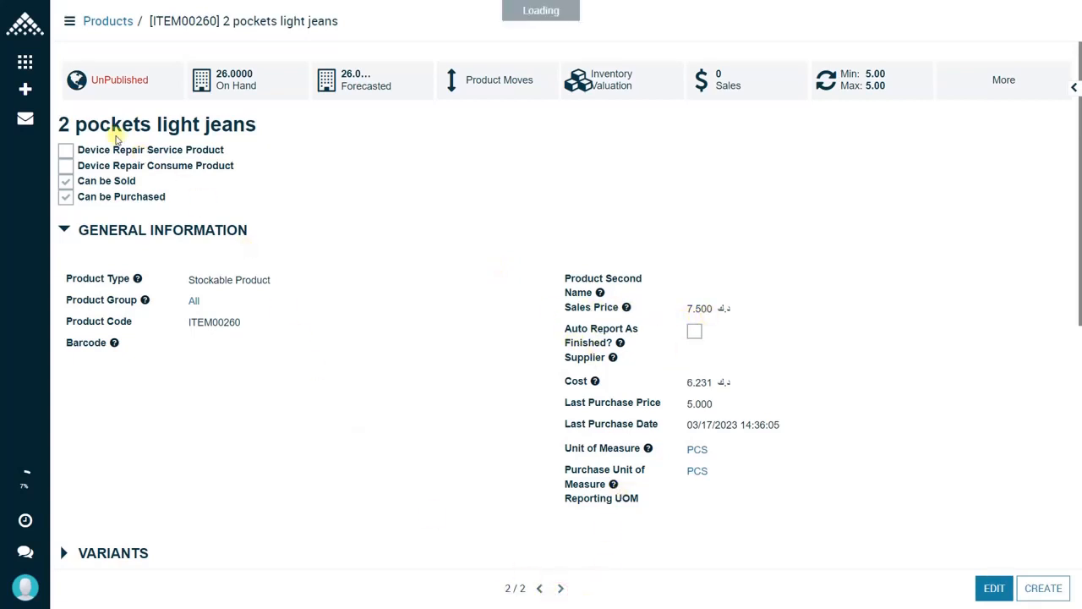